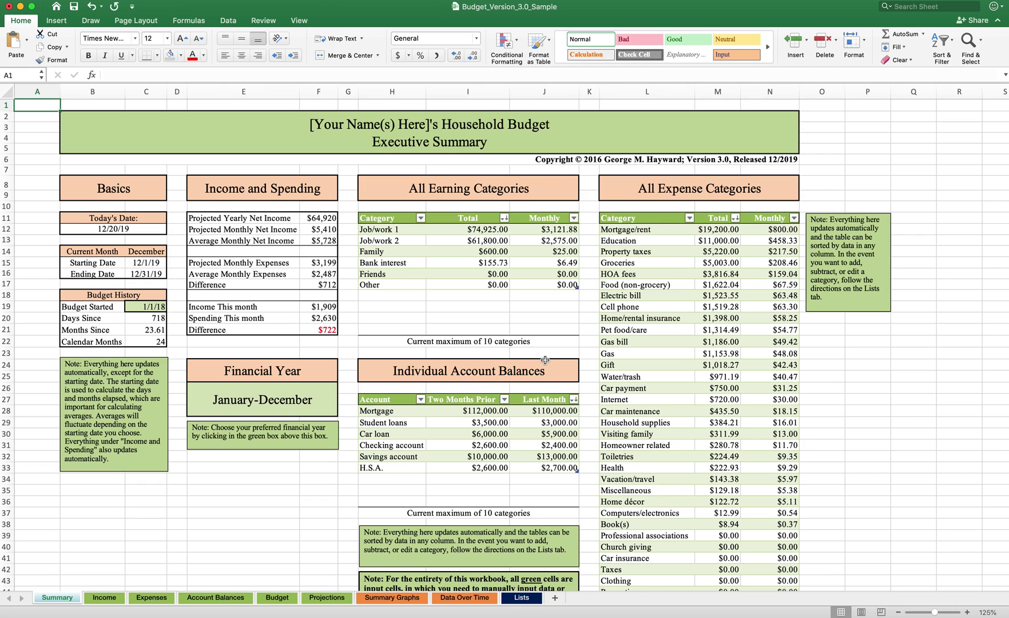
Examine the All Earning Categories, All Expense Categories and Individual Account Balances sections on the Summary sheet
click(554, 188)
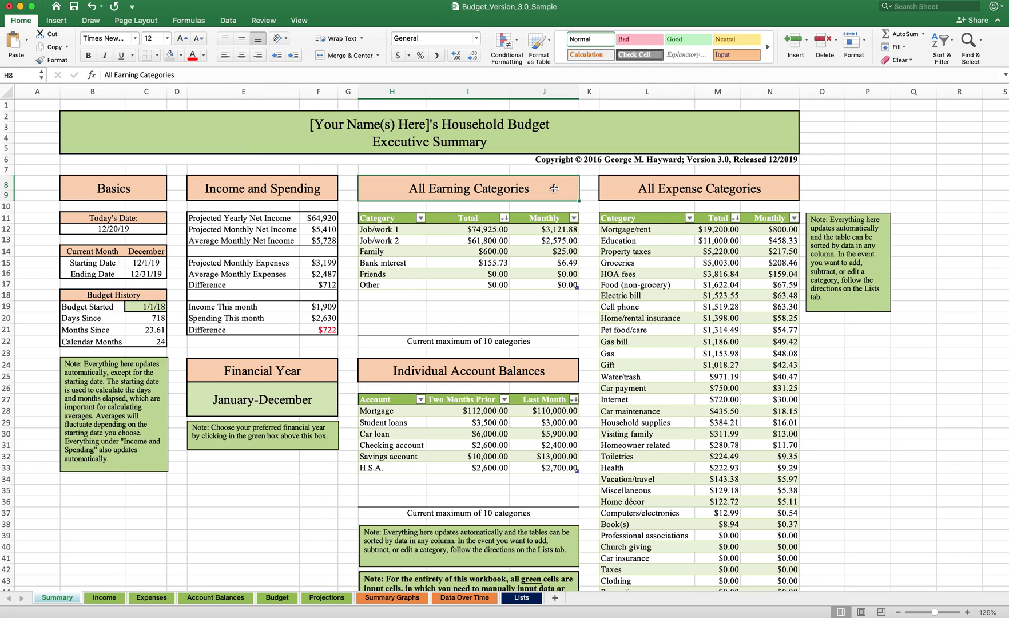
click(733, 190)
click(556, 374)
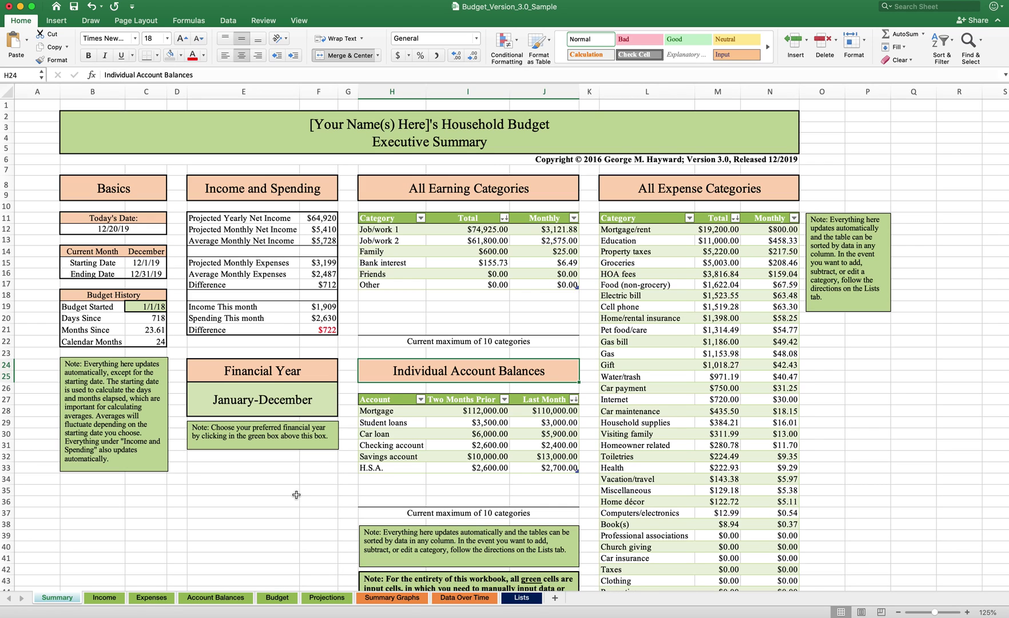
On the Income sheet, review the table's column headers and the category choices available for the first entry
click(116, 597)
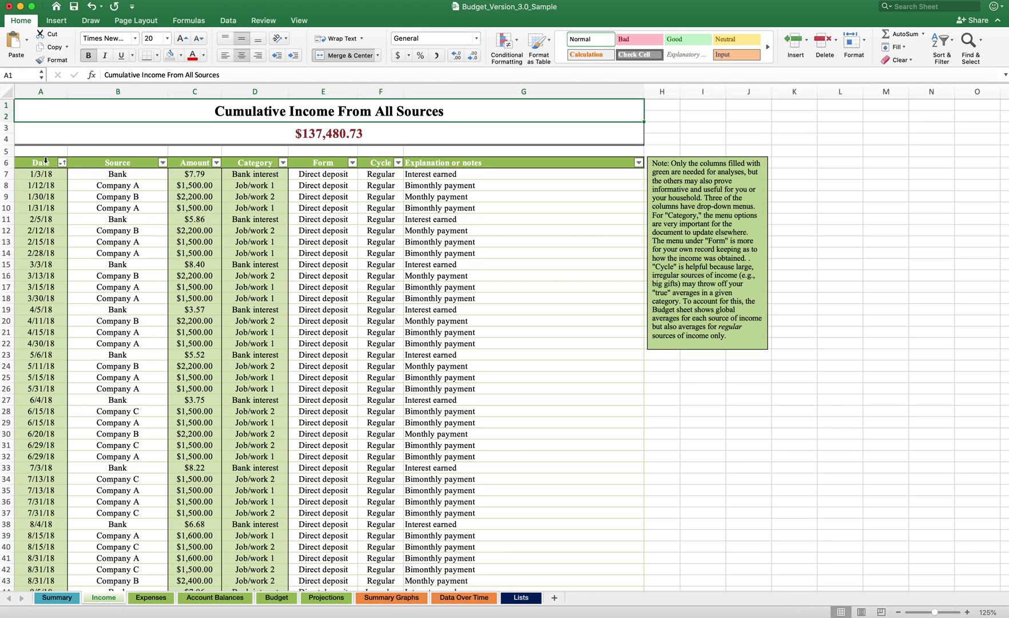
drag(46, 161, 469, 162)
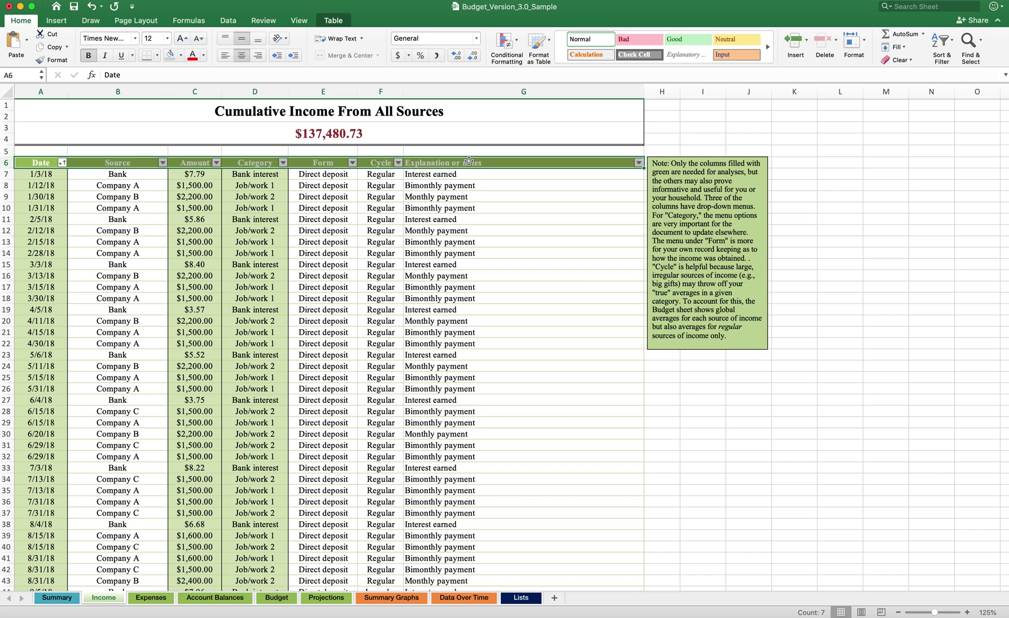
click(272, 175)
click(293, 175)
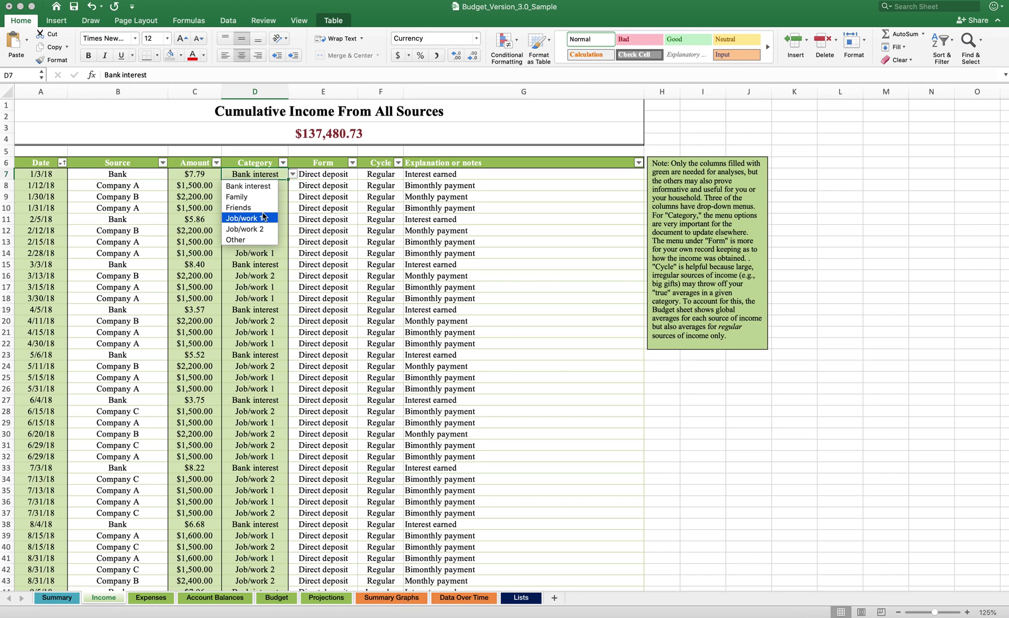
key(Escape)
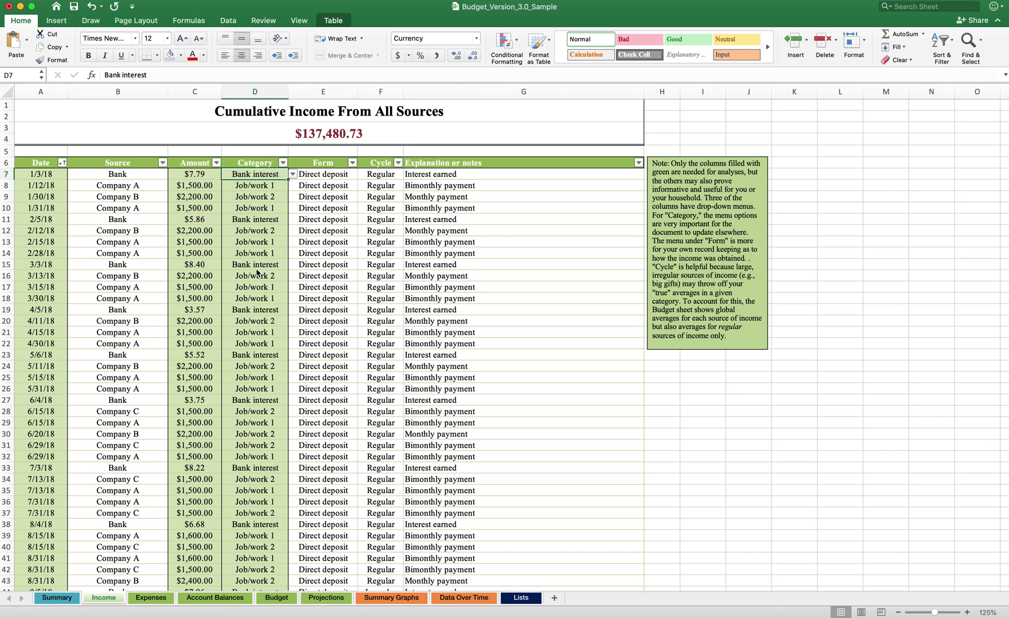
On the Expenses sheet, review the table's column headers and browse the expense category choices for the first entry
click(152, 597)
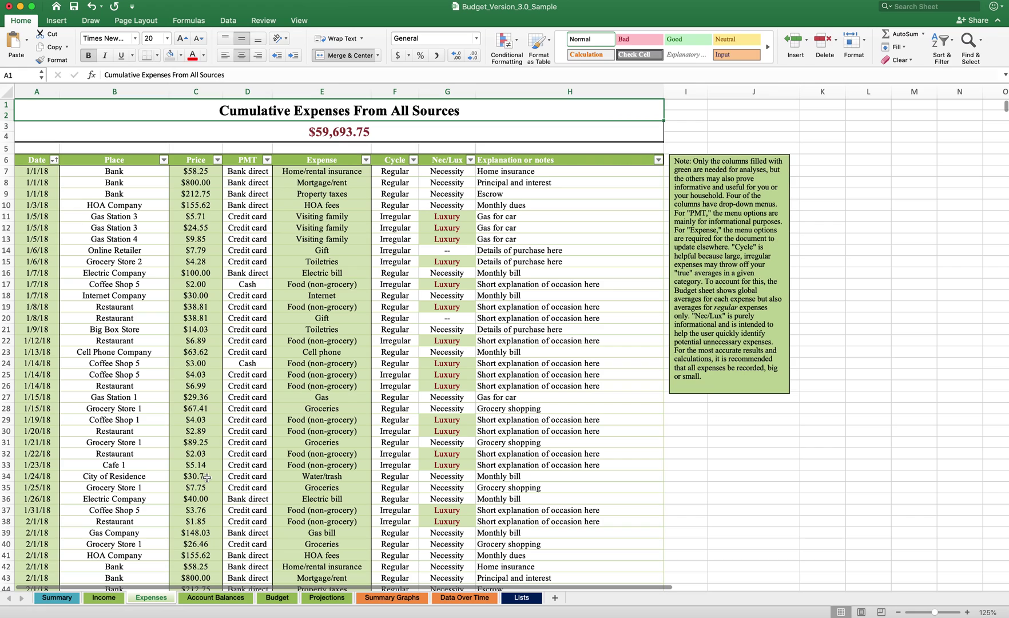
drag(34, 165, 495, 160)
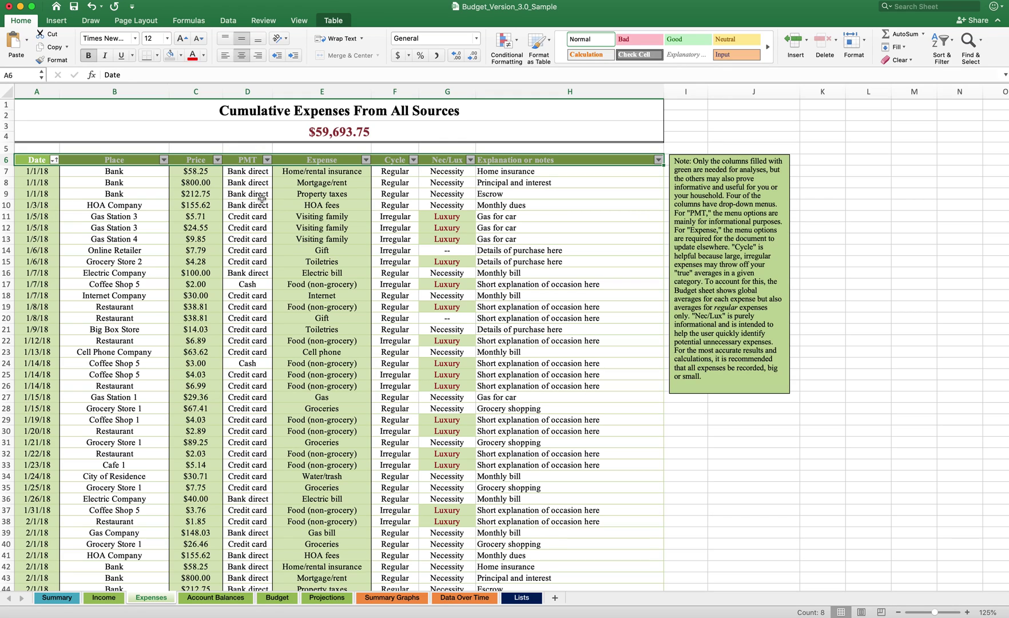
click(342, 172)
click(375, 171)
scroll(346, 230, down, 5)
scroll(346, 230, up, 3)
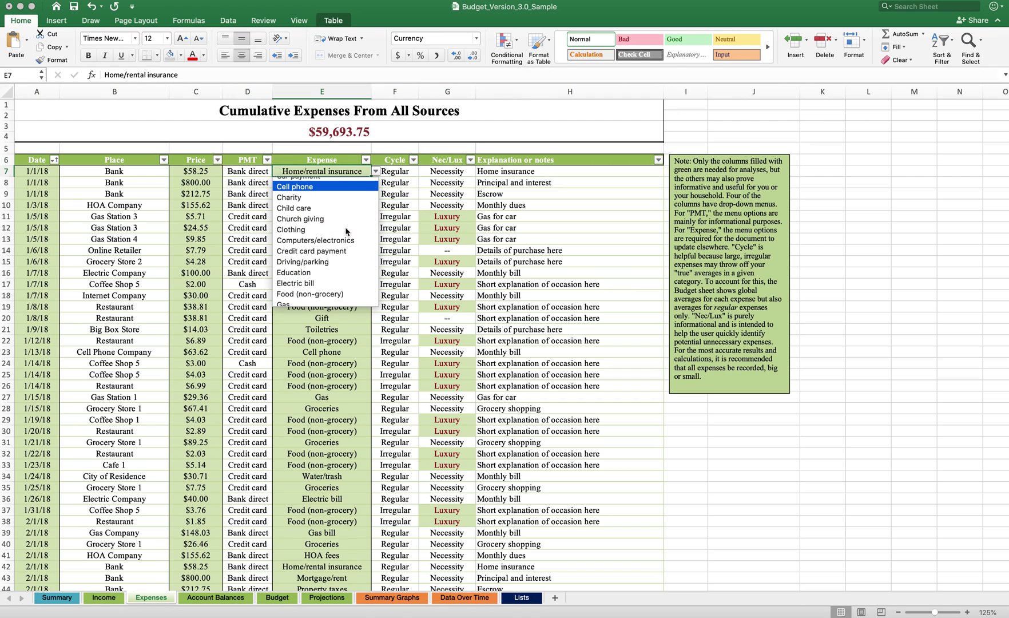
click(250, 315)
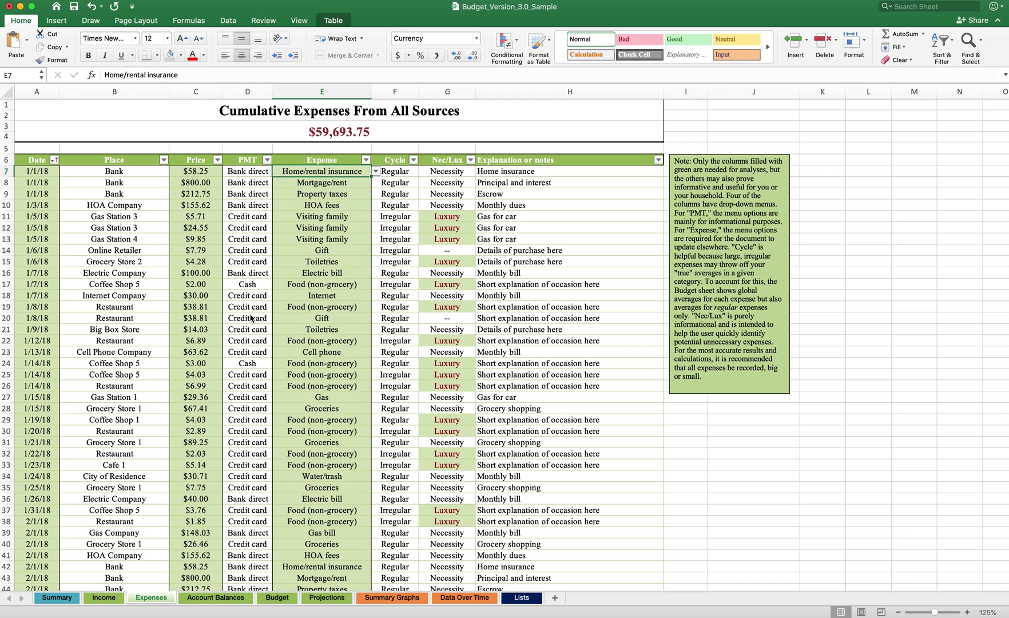
Review the Date, Account, Balance and notes column headers on the Account Balances sheet
click(223, 598)
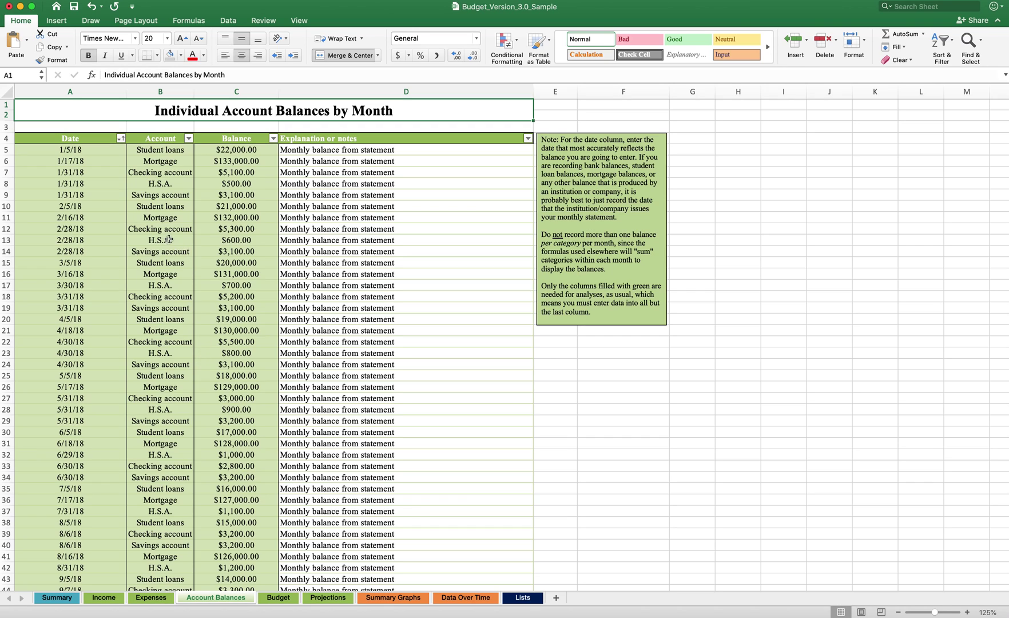
click(84, 141)
drag(84, 141, 359, 139)
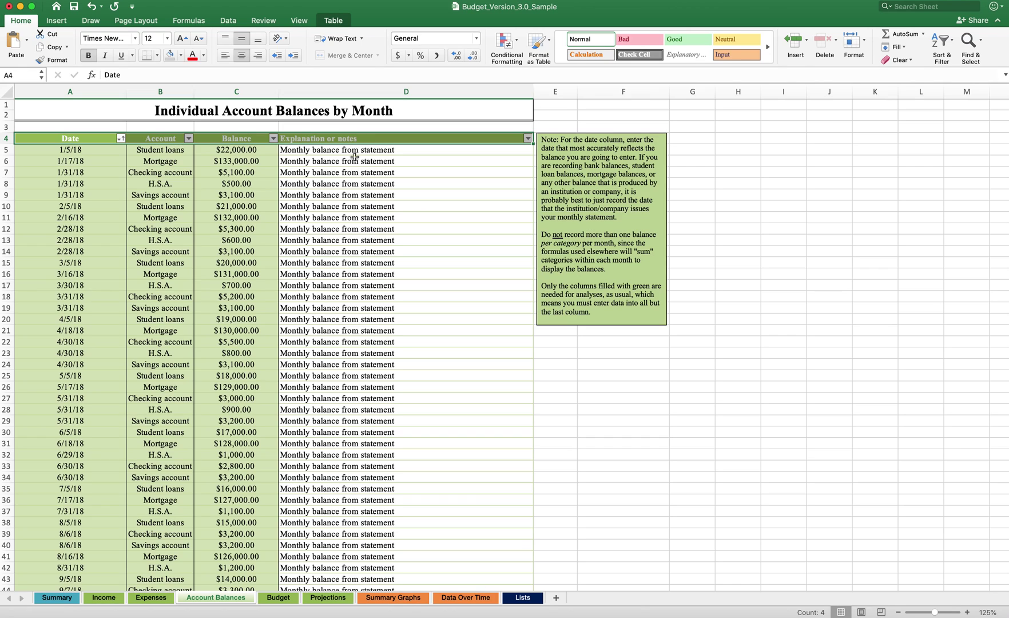
On the Budget sheet, examine the projected average for each earning category and the projected monthly income total
click(278, 598)
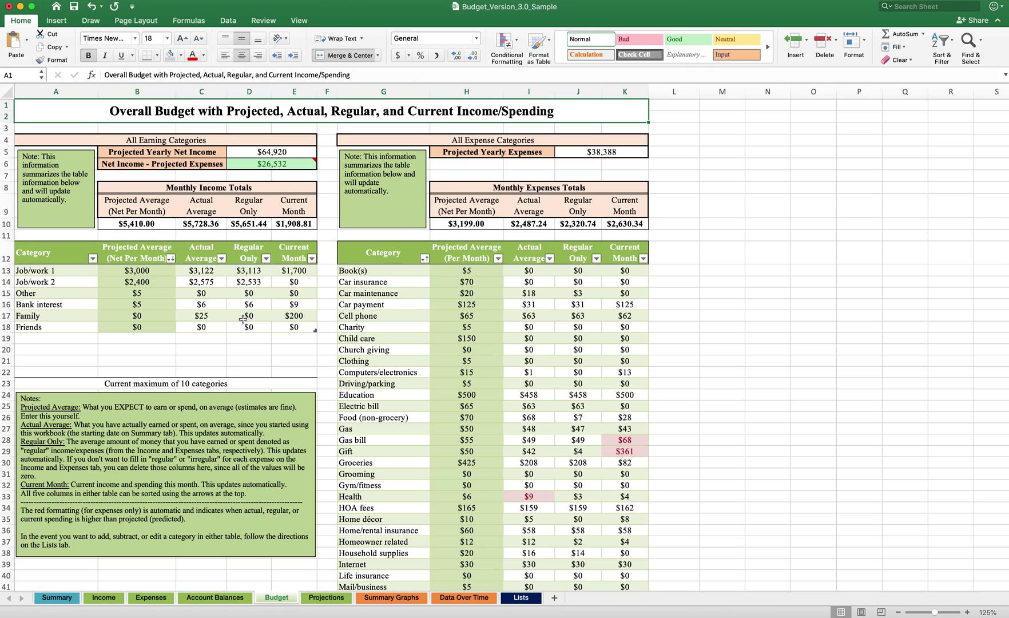
click(147, 270)
drag(146, 270, 148, 327)
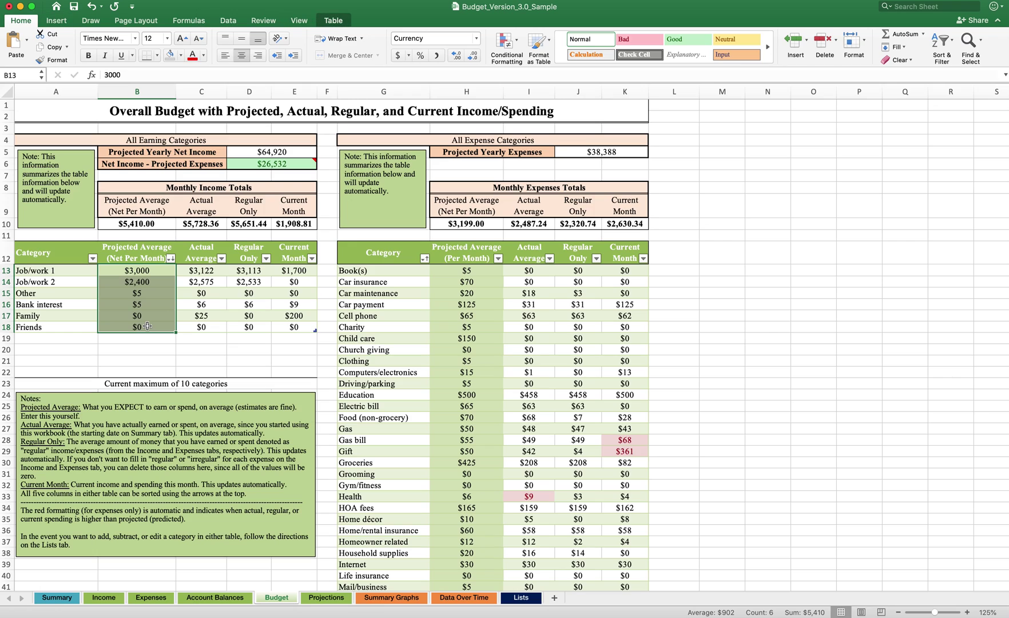
click(155, 224)
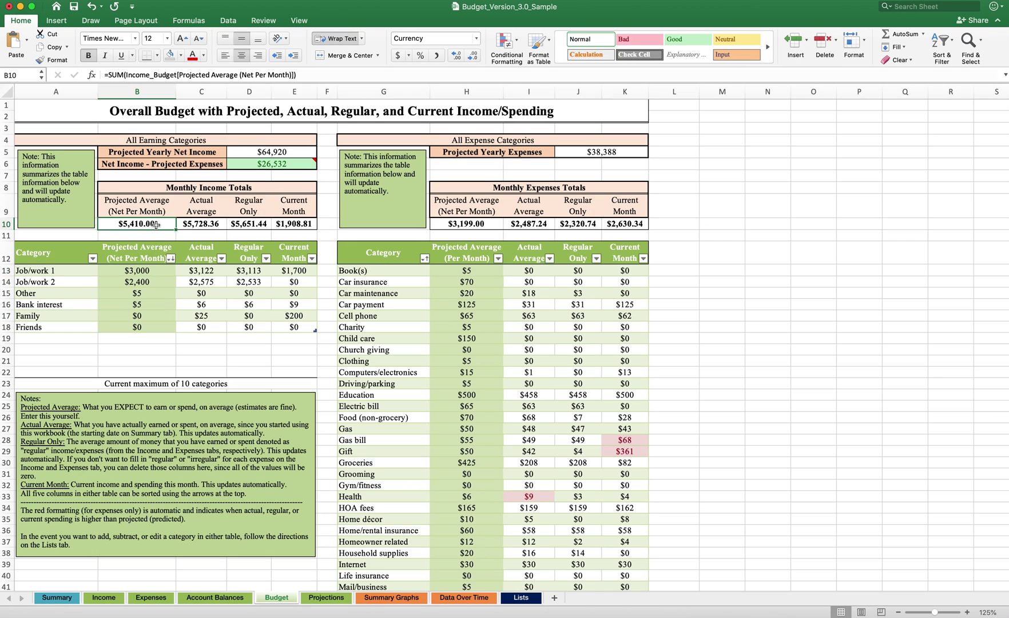
Examine the projected averages of the expense categories and the projected monthly expenses total on the Budget sheet
drag(474, 270, 474, 429)
scroll(475, 433, down, 5)
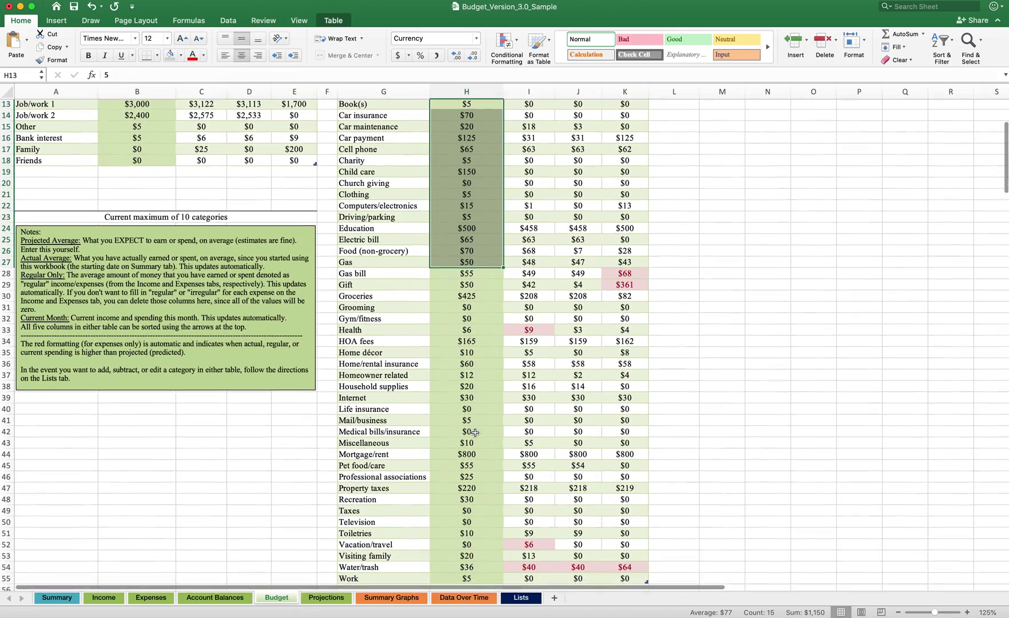
scroll(475, 432, up, 5)
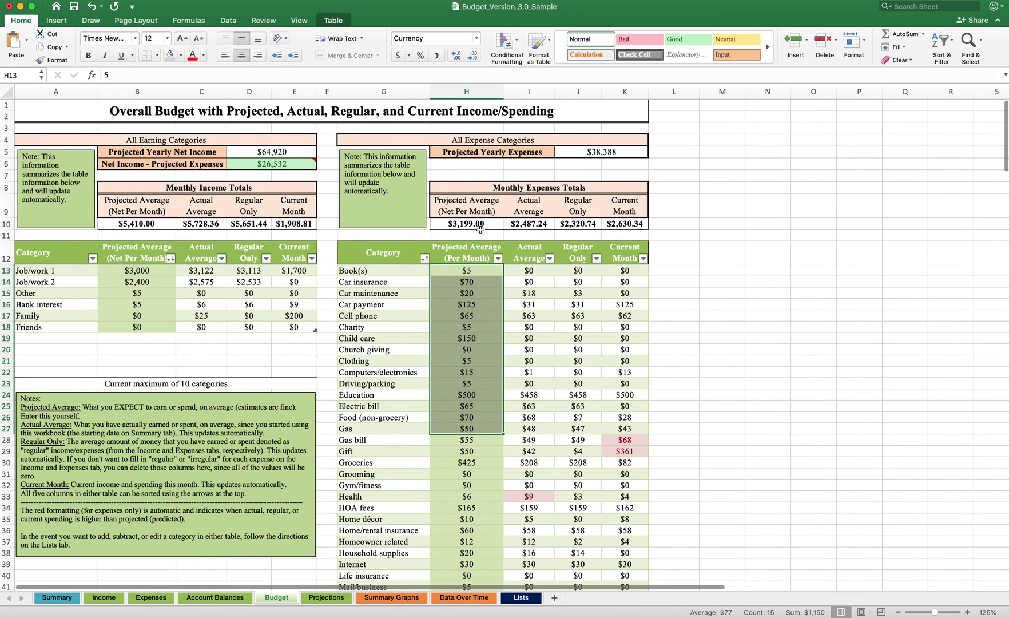
click(478, 223)
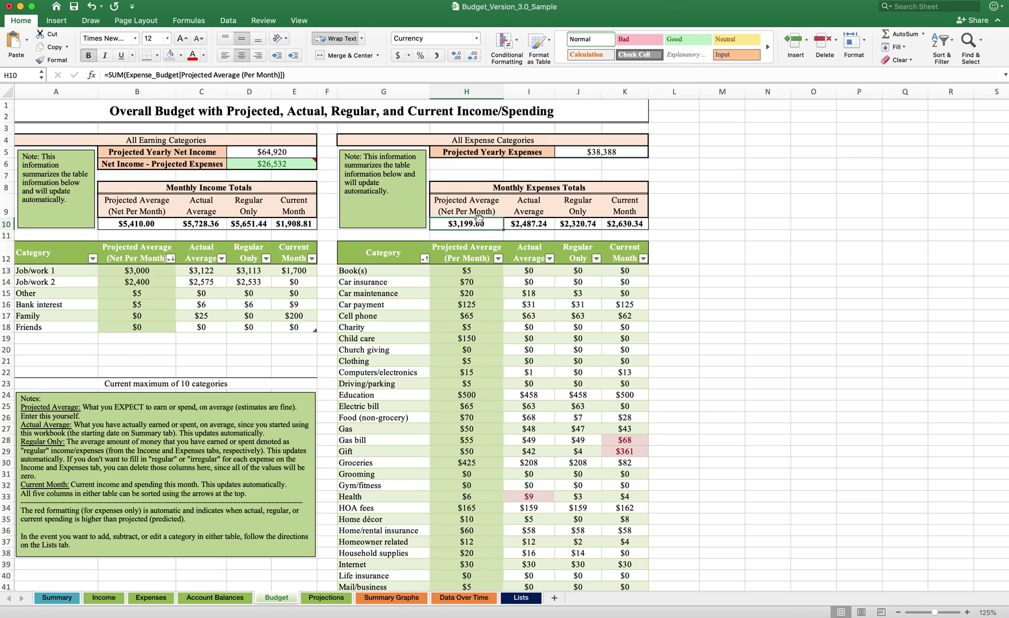
Inspect the projected yearly expenses, projected yearly net income and net income minus projected expenses cells
click(613, 153)
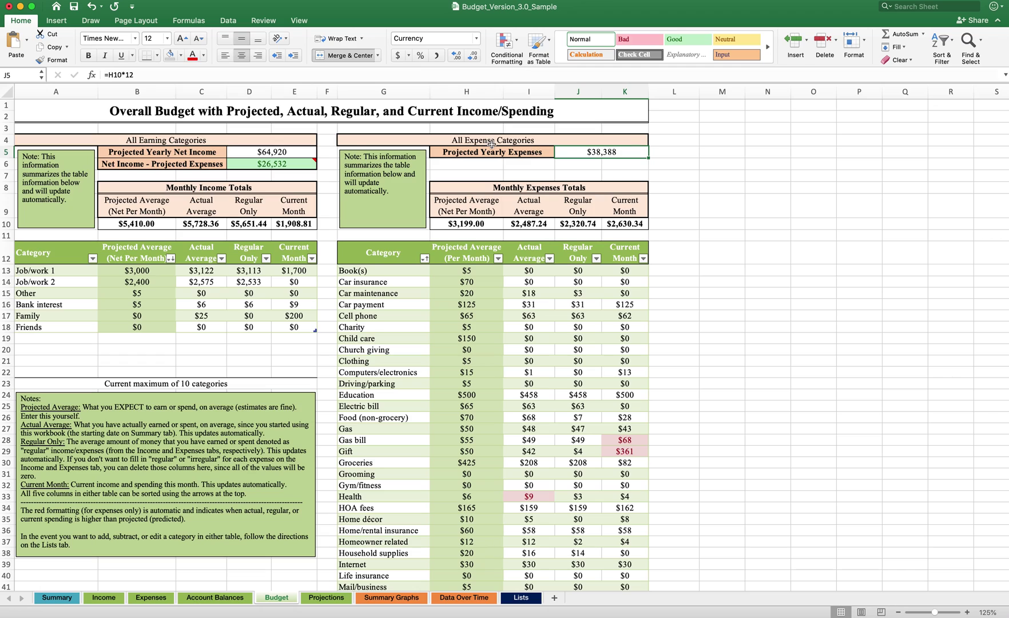
click(306, 155)
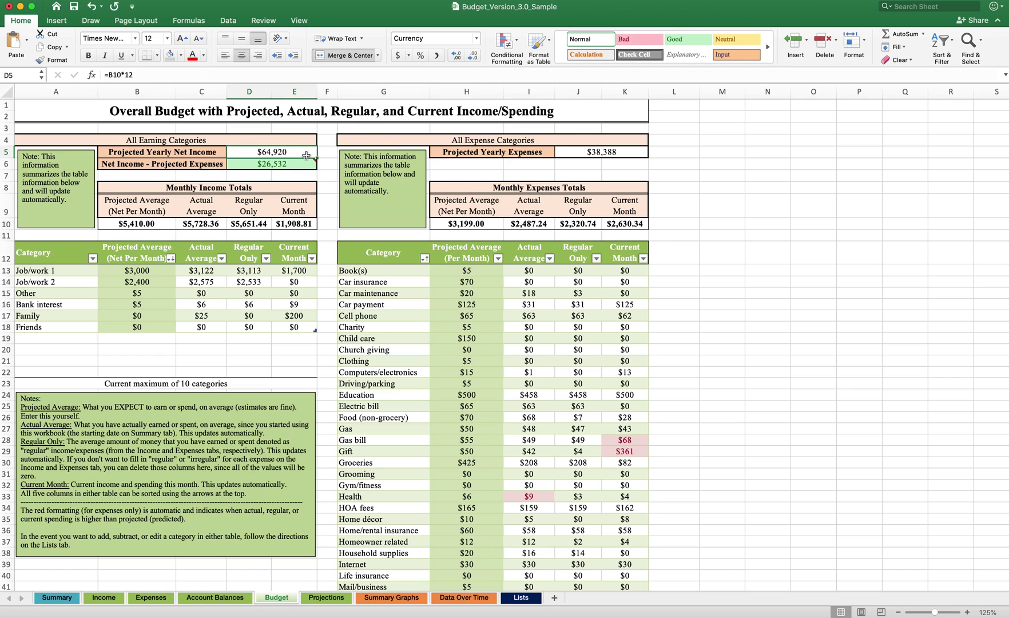
click(308, 165)
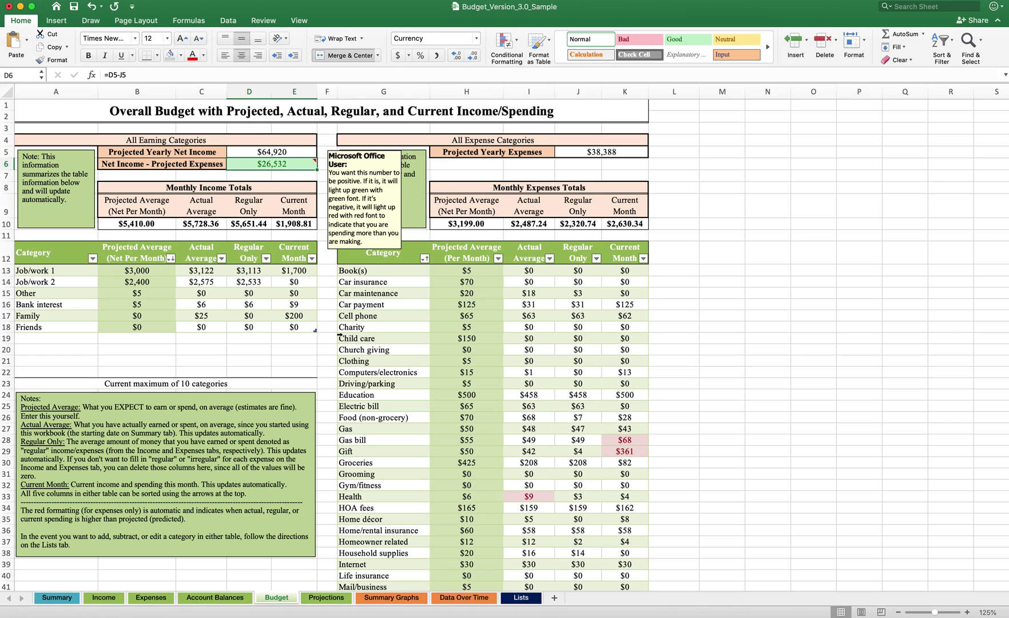
Look through the monthly summary estimates on the Projections sheet, from August 2019 into late 2020 and back
click(326, 597)
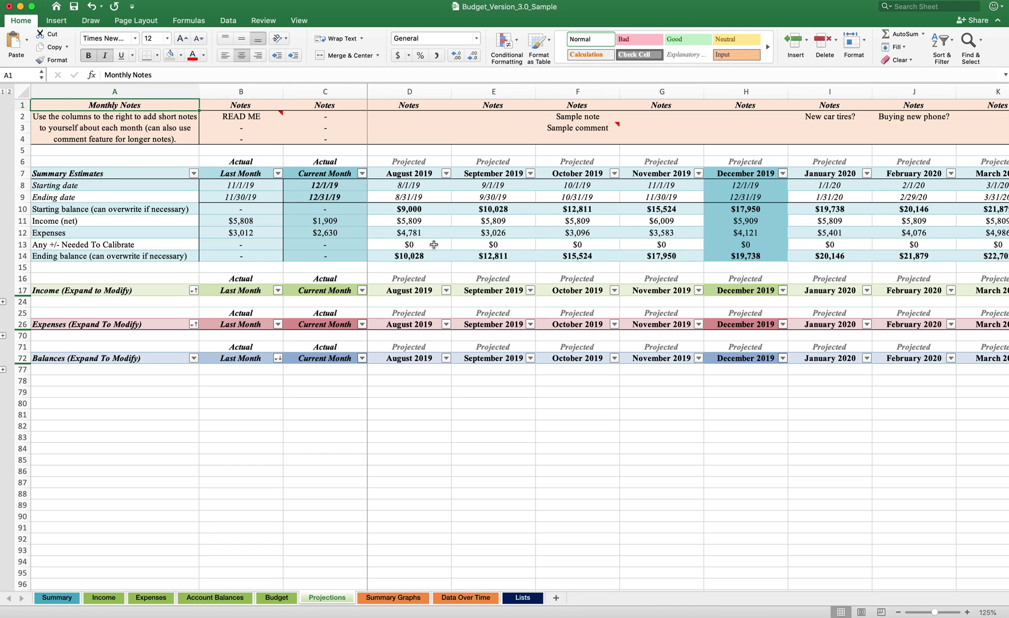
scroll(434, 245, right, 5)
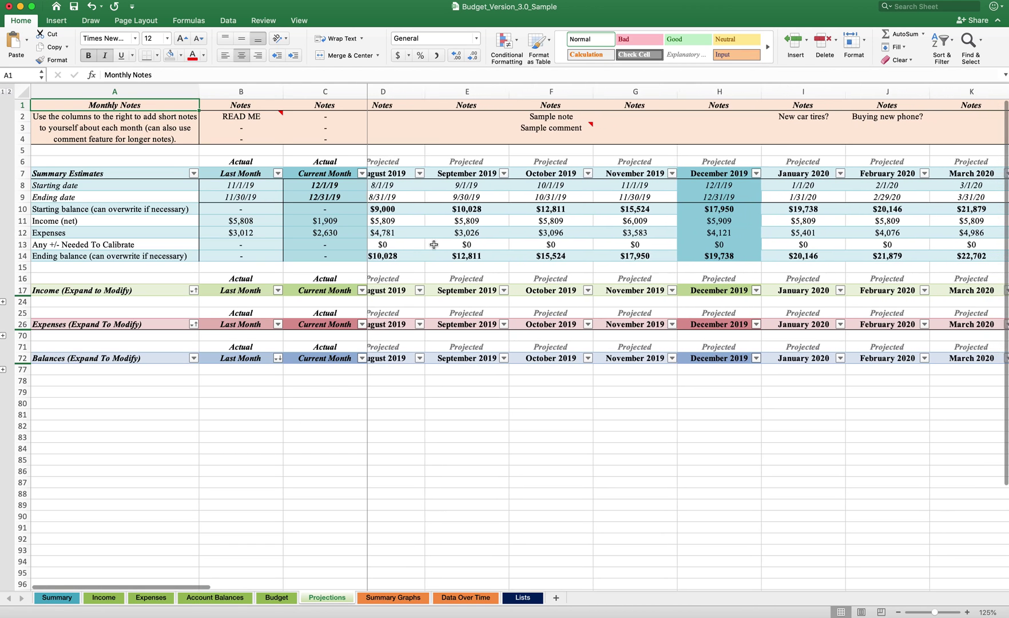
scroll(434, 244, right, 3)
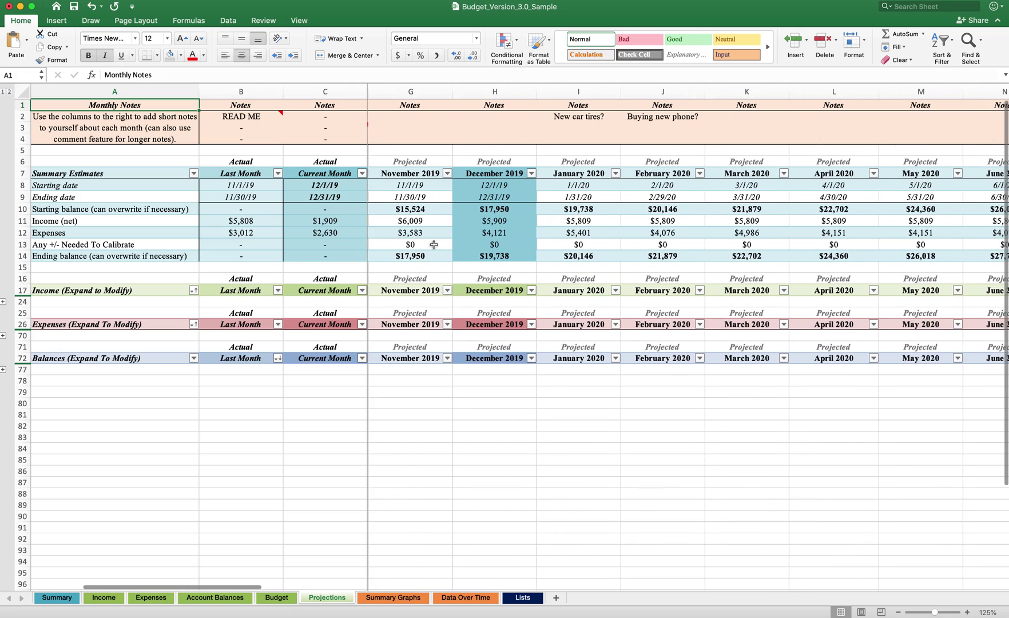
scroll(433, 244, right, 2)
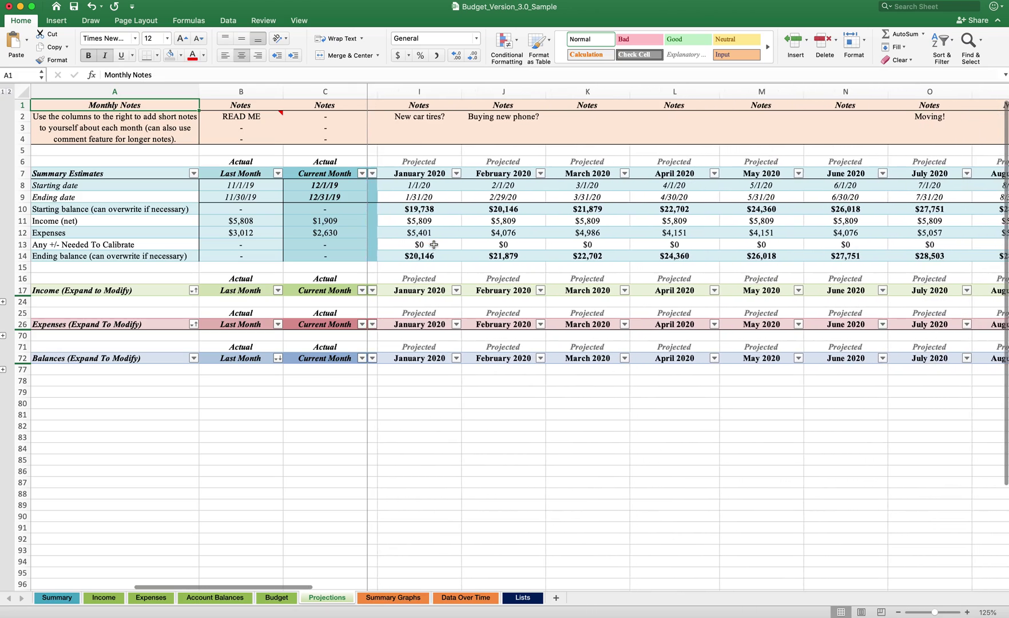
scroll(434, 244, right, 3)
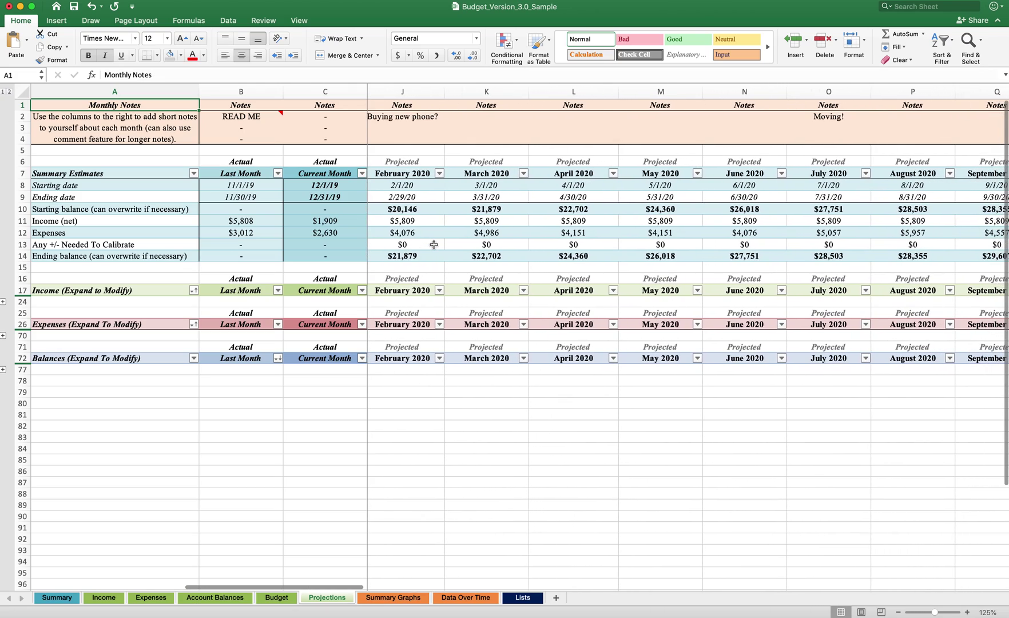
scroll(434, 244, right, 3)
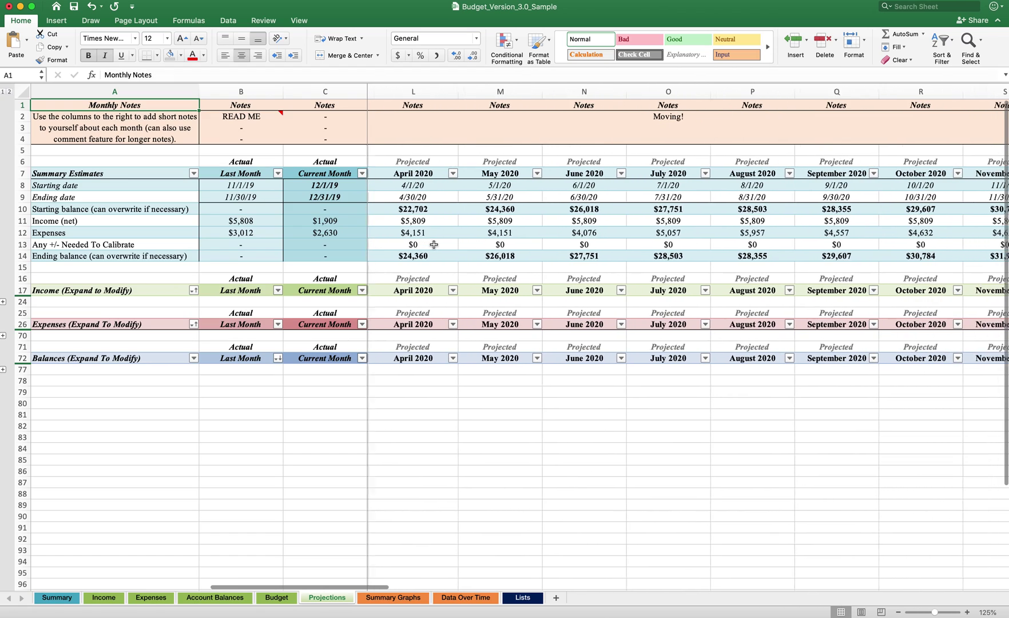
scroll(433, 244, left, 10)
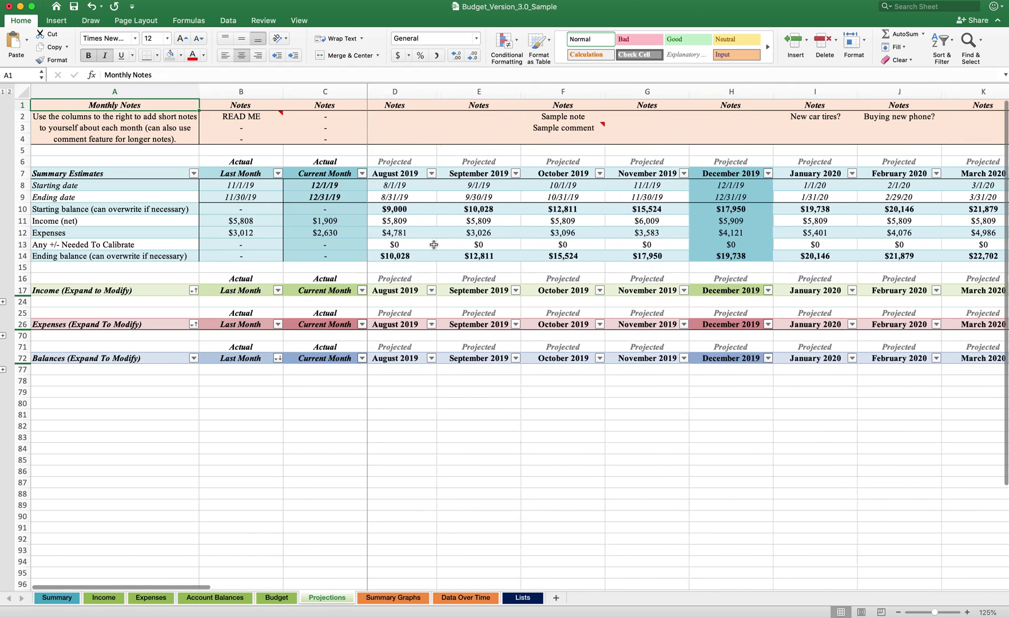
Check the Income, Expenses and Balances section headings on the Projections sheet, and expand the Income section's hidden rows
click(153, 290)
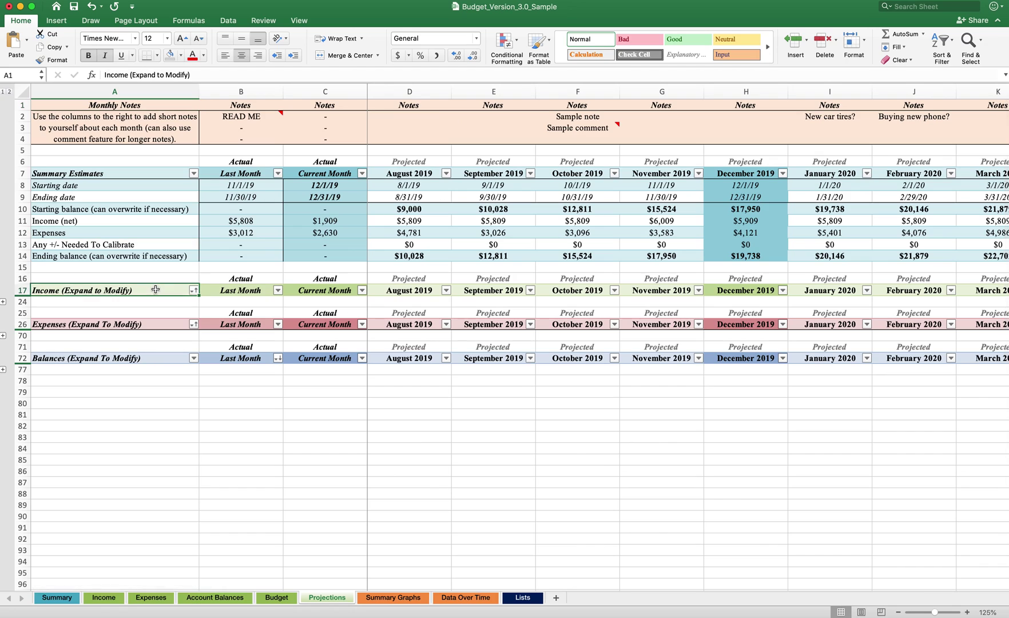
click(136, 323)
click(144, 358)
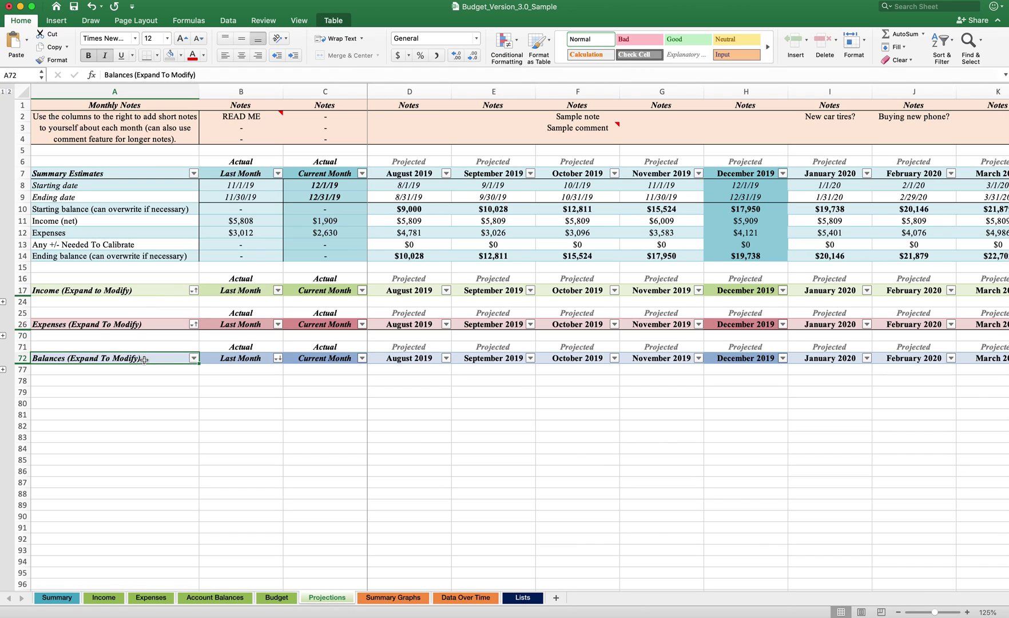
click(4, 302)
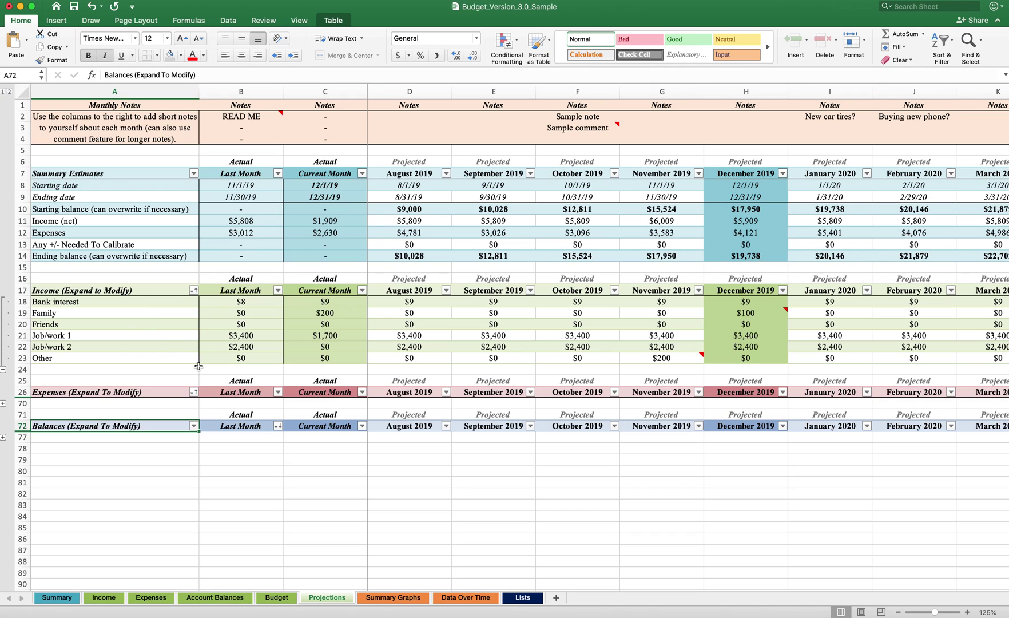
View the Summary Graphs charts, and check the viewing options for monthly income and expenses on the Data Over Time sheet
click(419, 600)
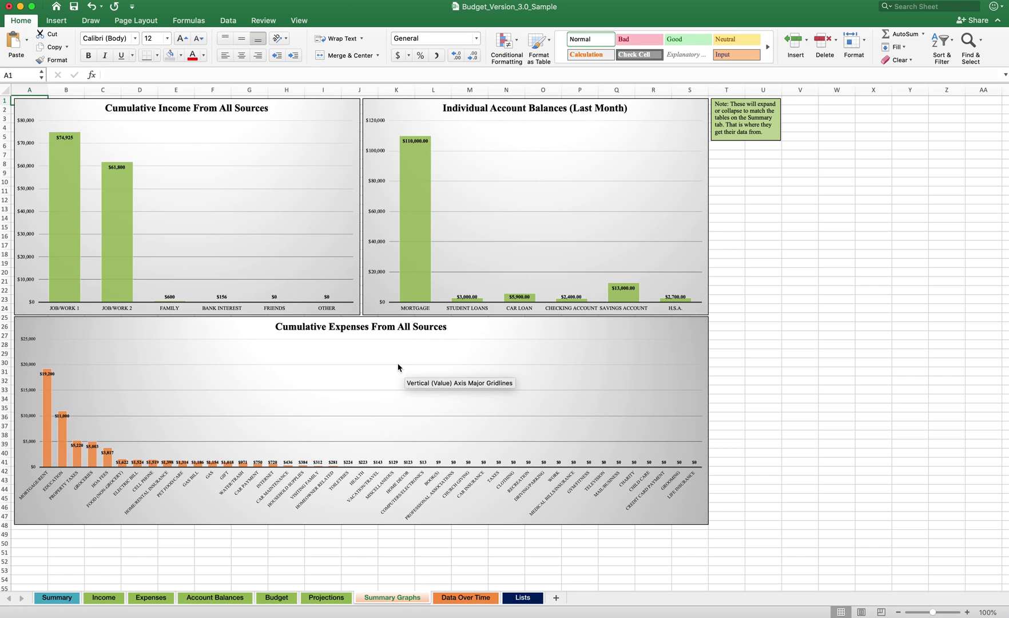
click(490, 599)
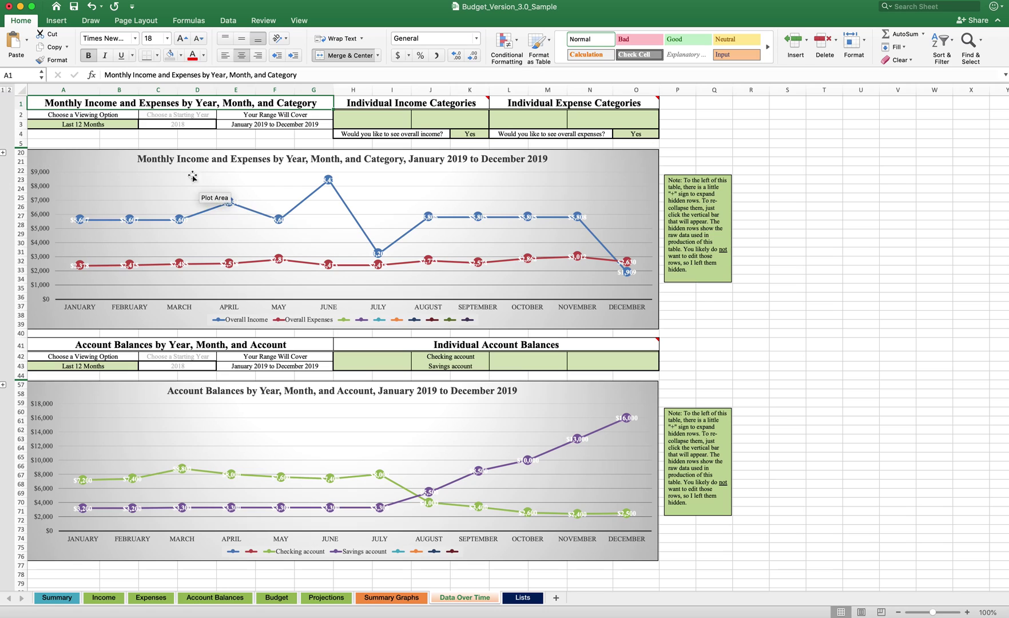
click(126, 124)
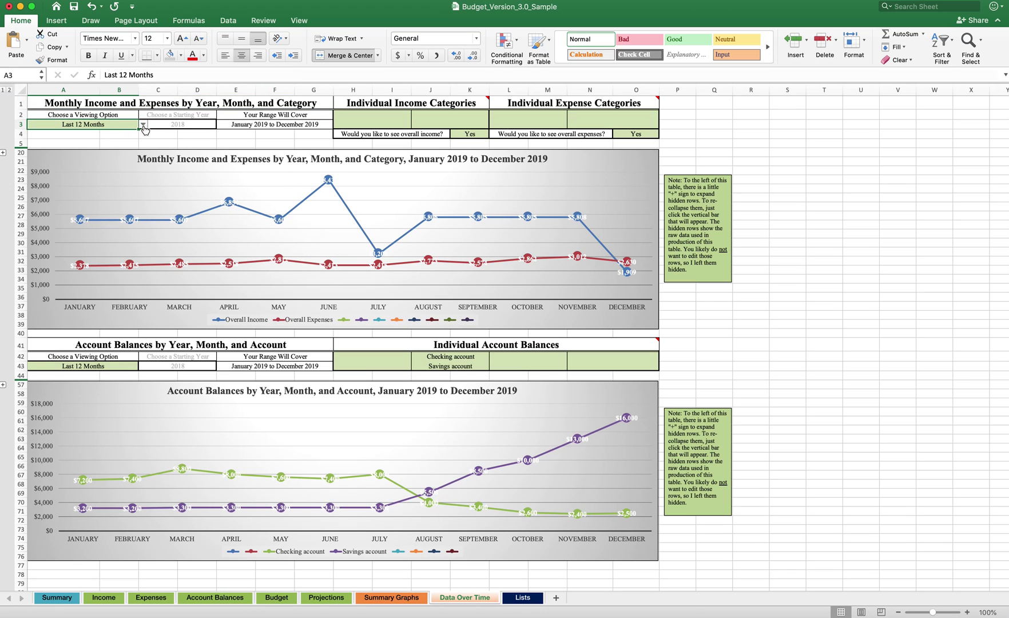
click(143, 125)
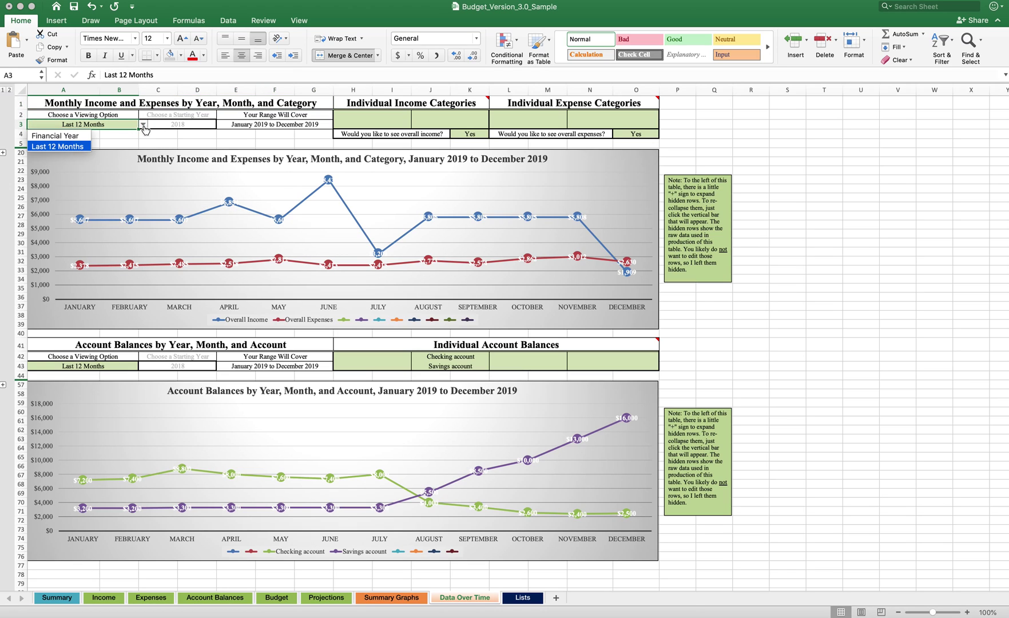
click(363, 122)
Add Job/work 1 as the first individual income category in the monthly income and expenses chart
click(383, 116)
click(415, 115)
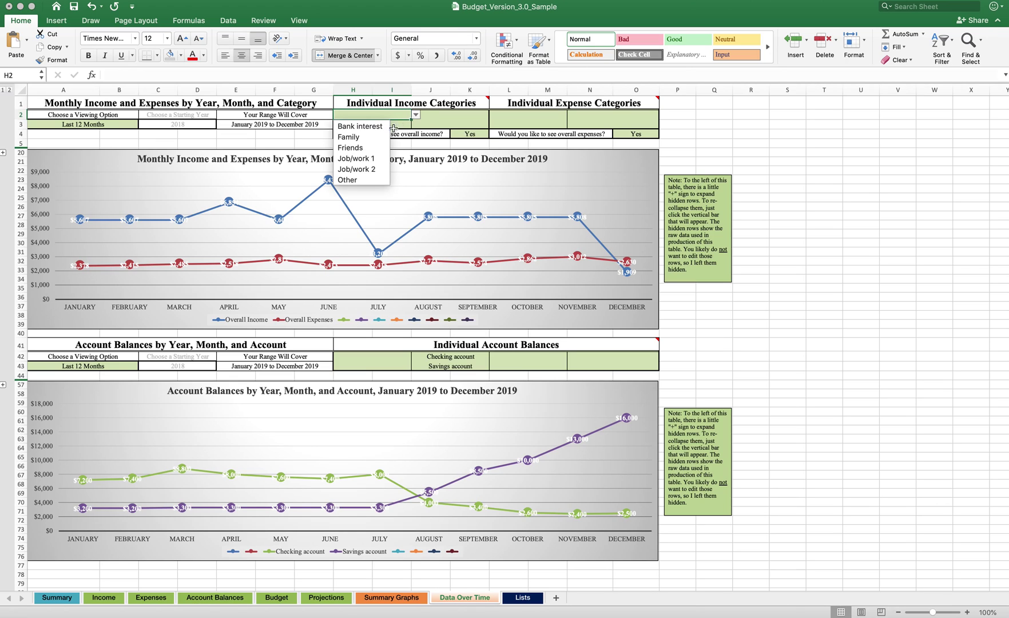
click(378, 160)
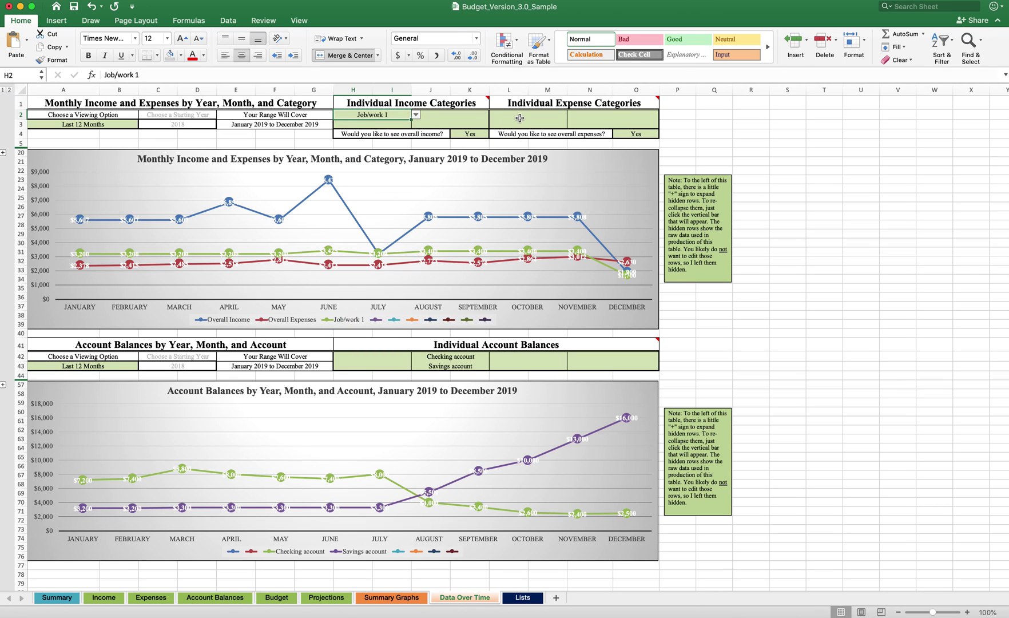
Add Car loan as the first individual account in the account balances chart
click(405, 357)
click(416, 356)
click(389, 366)
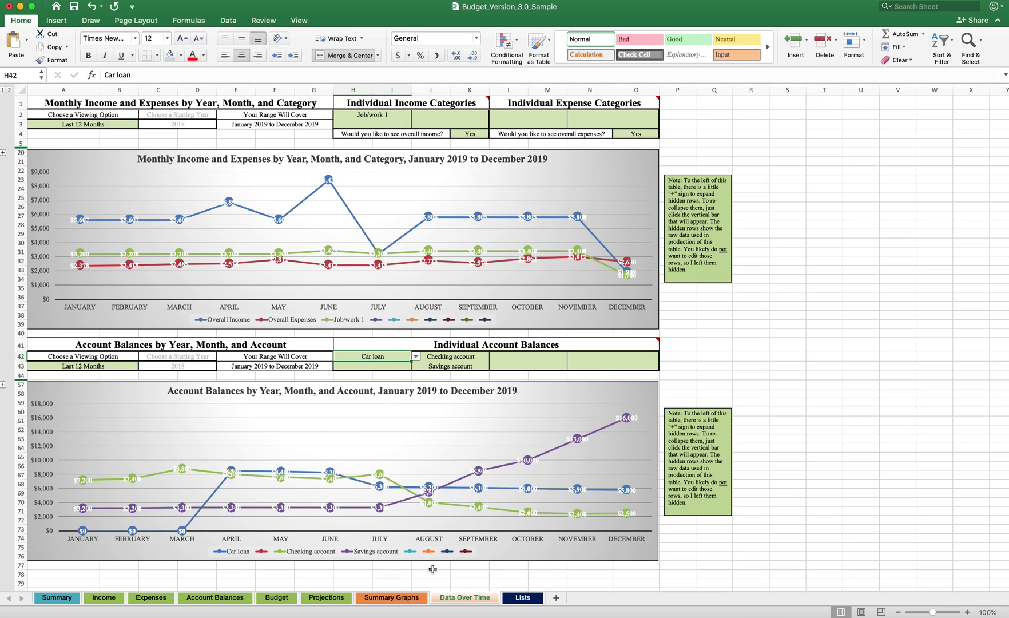
Look through the drop-down lists and the instructions for modifying them on the Lists sheet
click(521, 596)
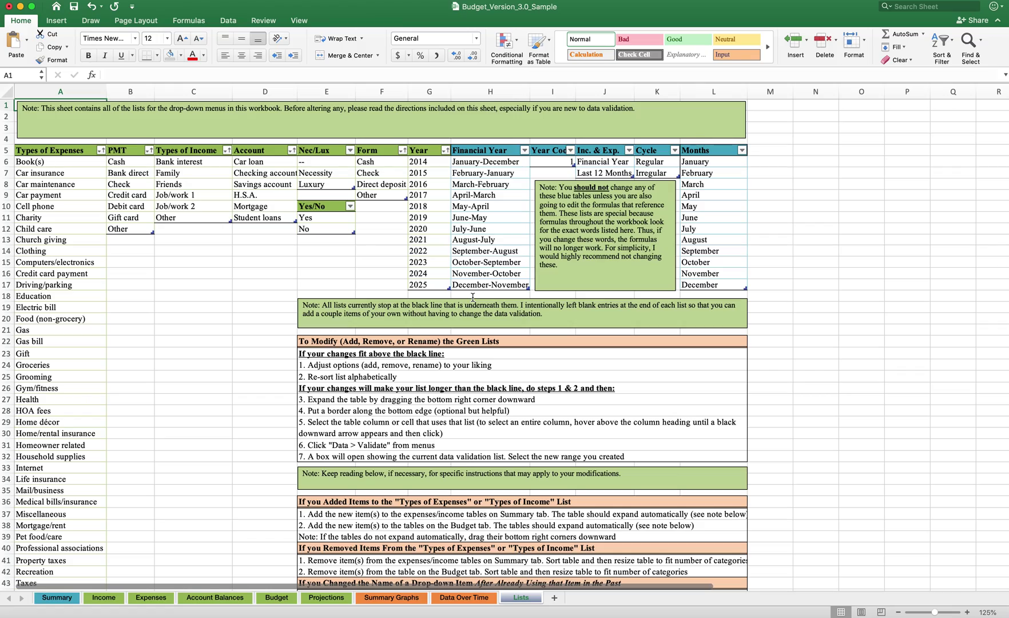
scroll(472, 297, down, 10)
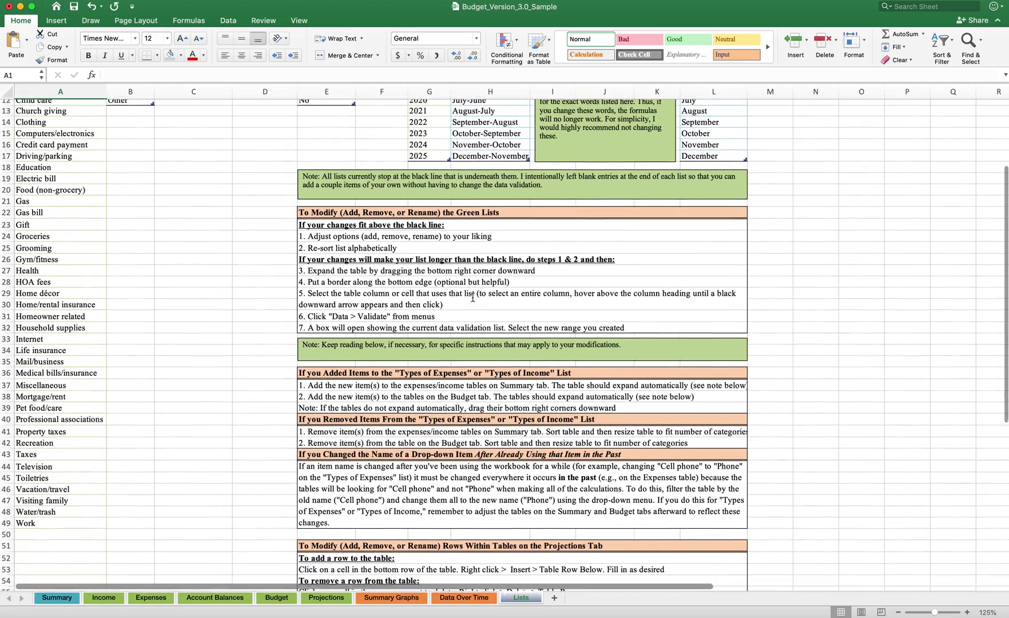
scroll(472, 297, down, 3)
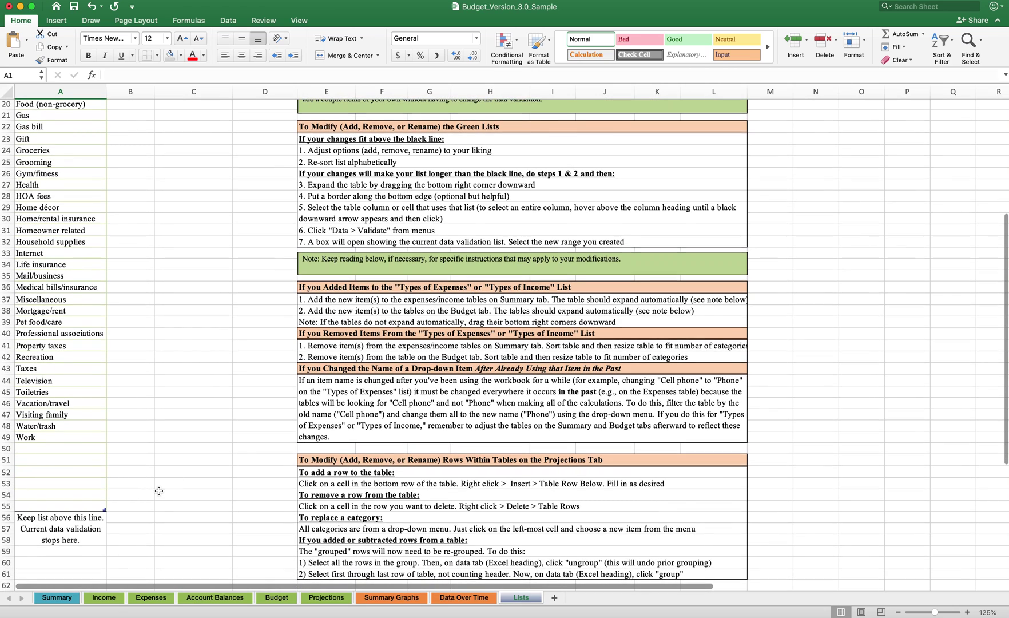
Return to the Summary sheet and select the household budget title cell
click(61, 597)
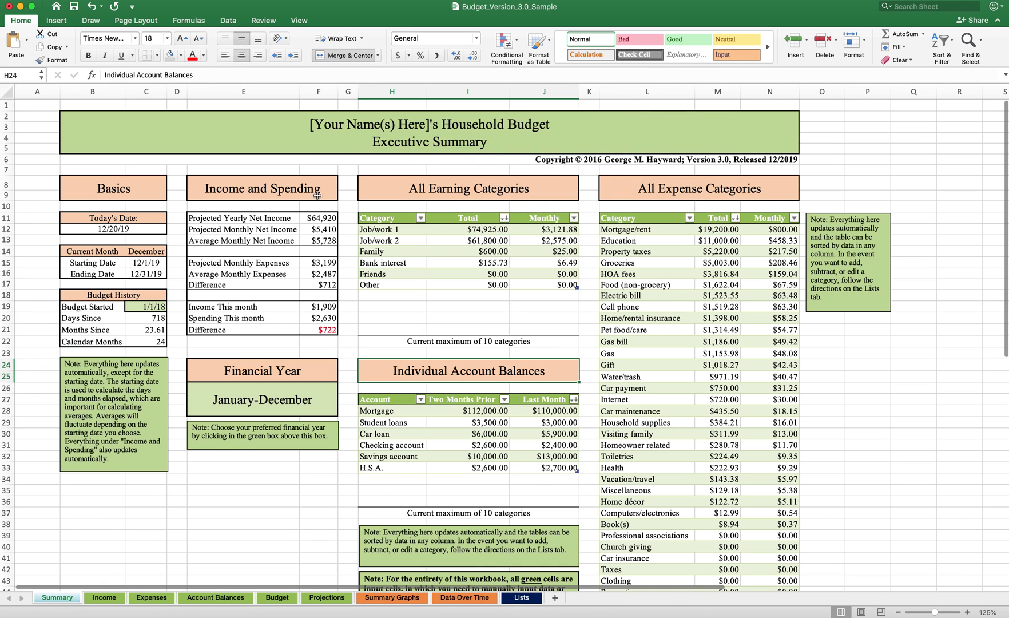
click(585, 126)
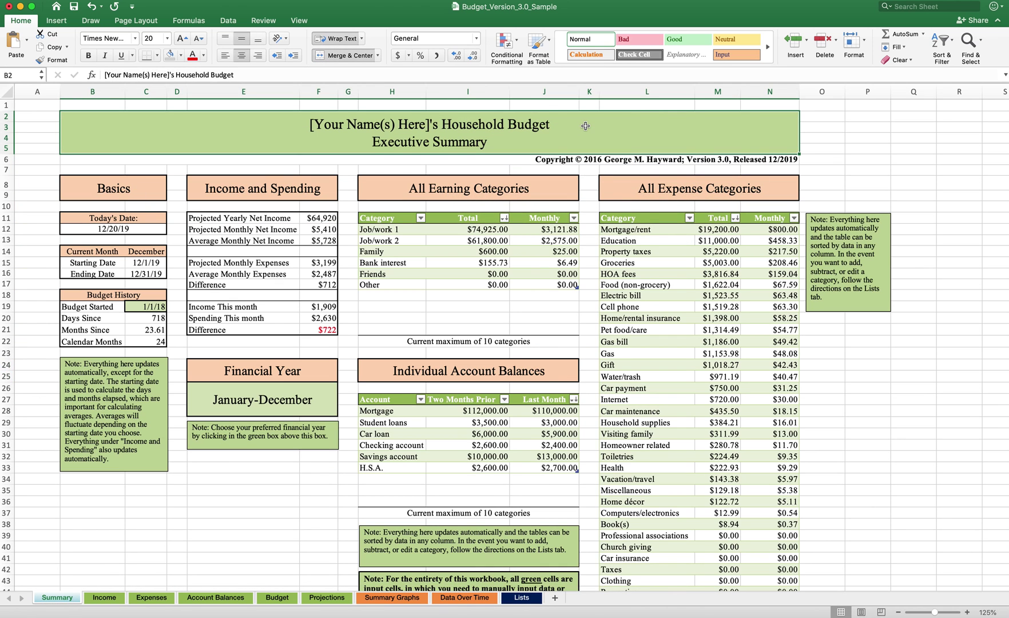